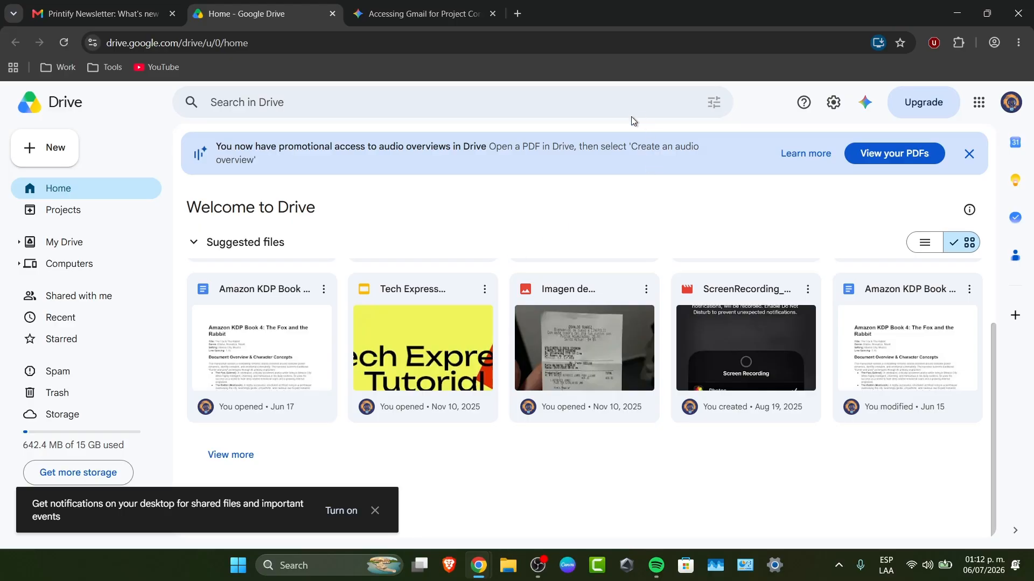
Open Ask Gemini, dismiss its introduction and notification prompts, and look over the add-source options.
left_click(875, 108)
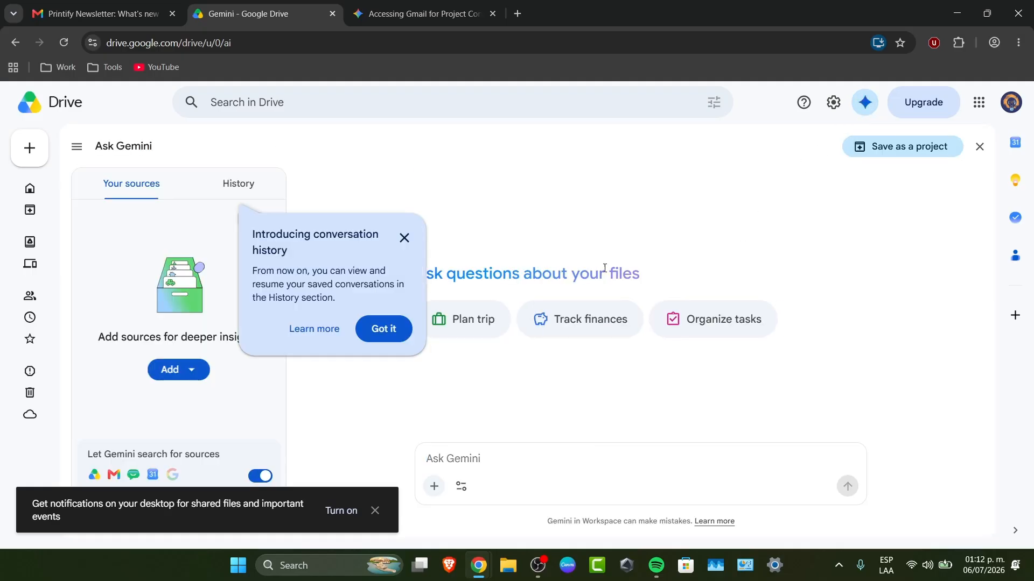
left_click(390, 331)
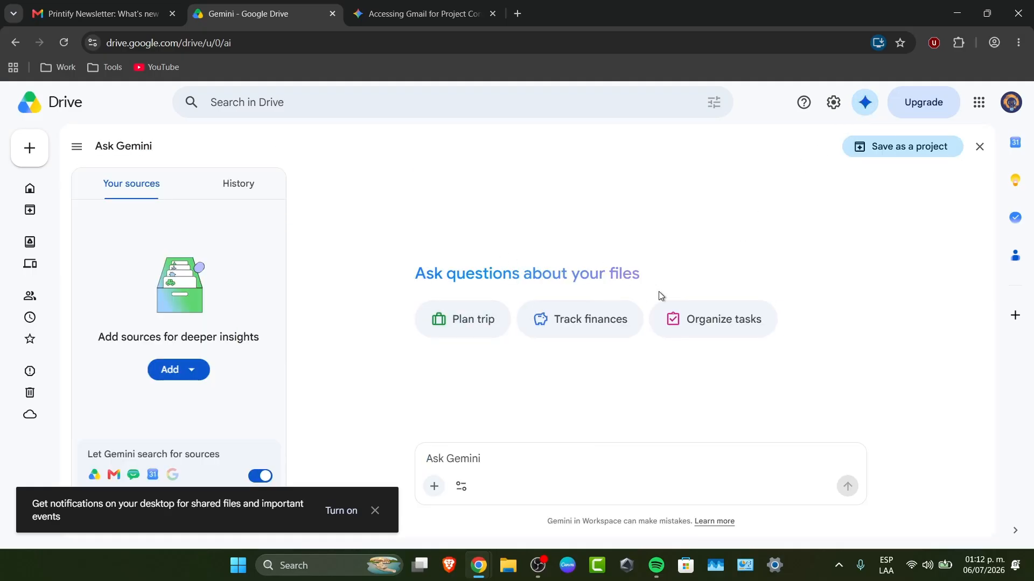
left_click(375, 510)
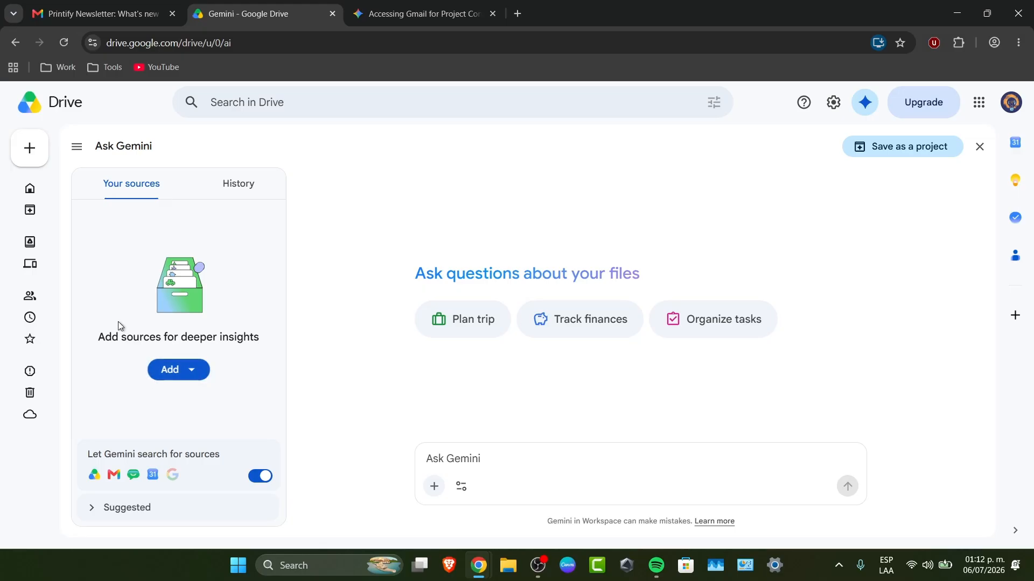
left_click_drag(112, 337, 283, 333)
left_click(187, 370)
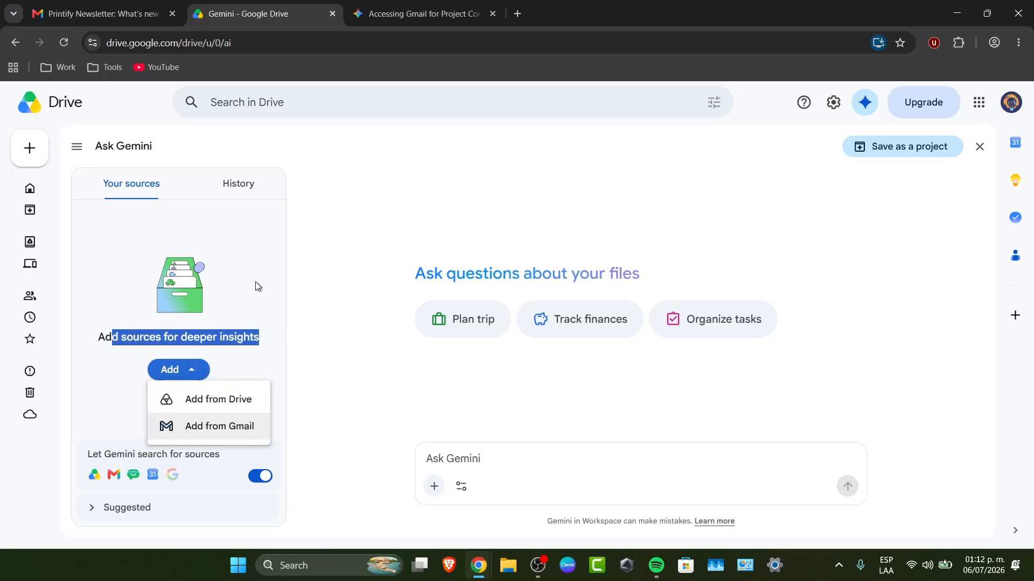
left_click(293, 216)
left_click(188, 370)
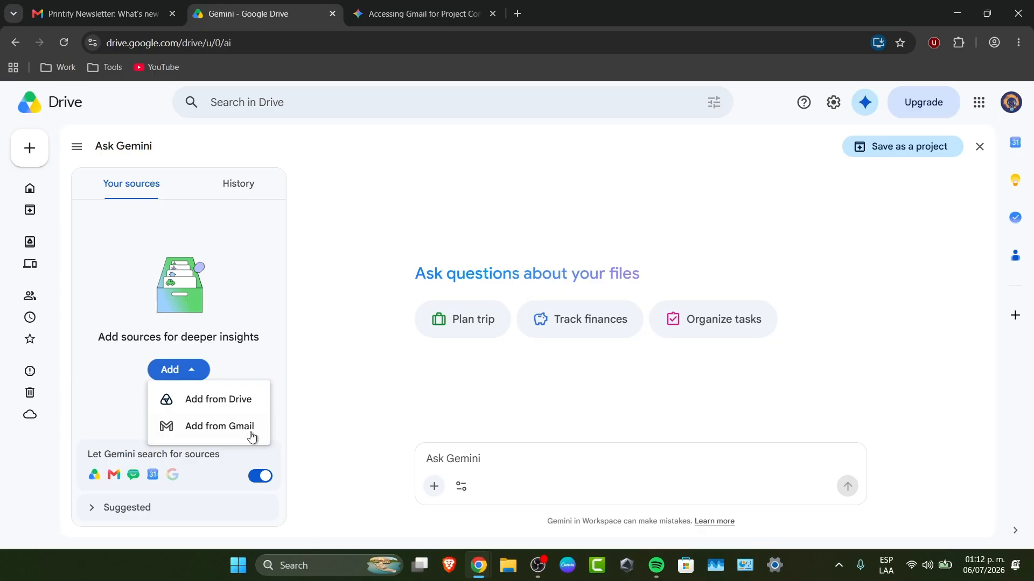
left_click(282, 426)
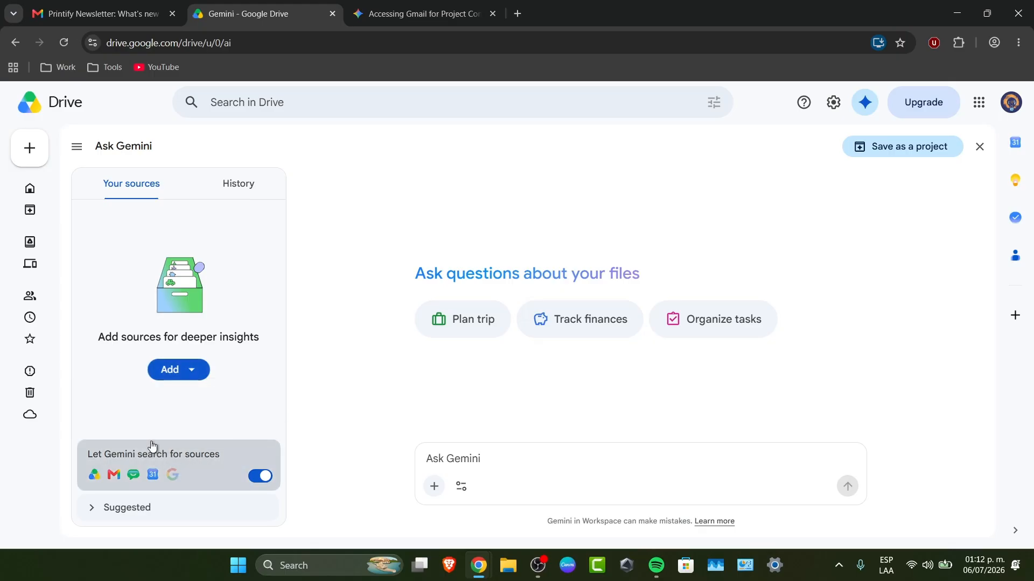
Expand Suggested sources, preview the To-do list spreadsheet, and add it as the source.
left_click(173, 518)
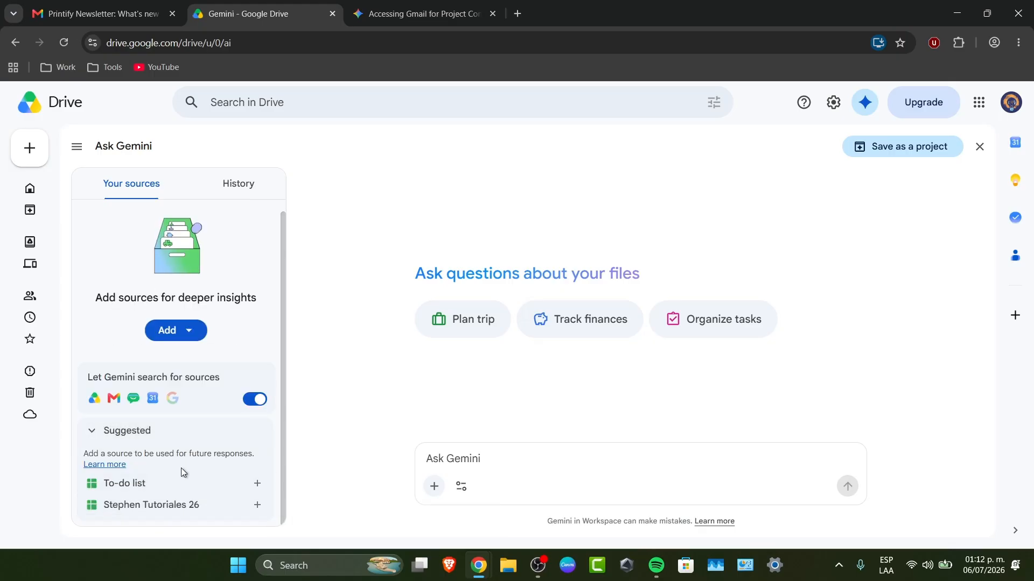
mouse_move(184, 484)
left_click_drag(493, 276, 697, 289)
left_click(495, 456)
left_click(189, 485)
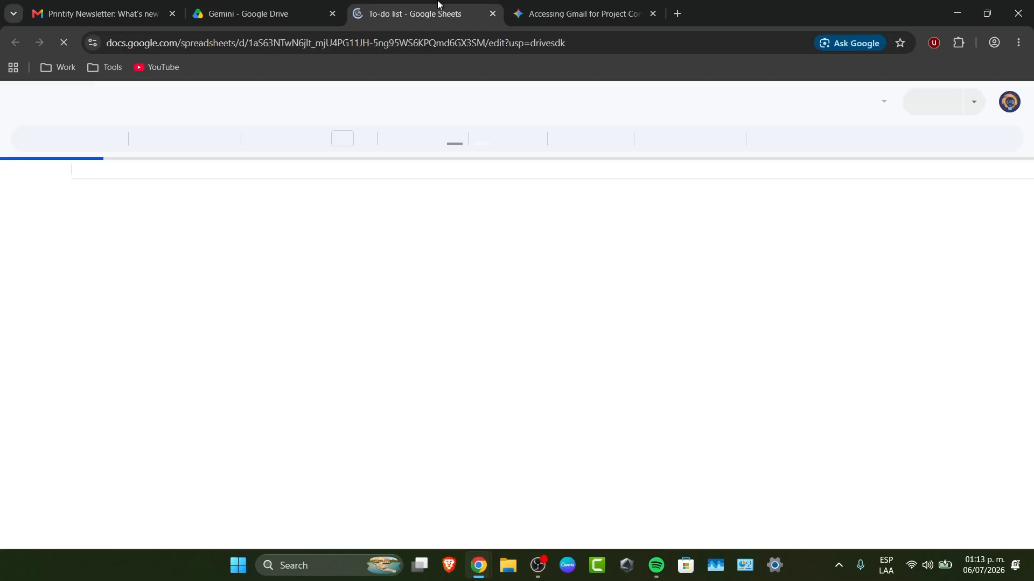
left_click(493, 14)
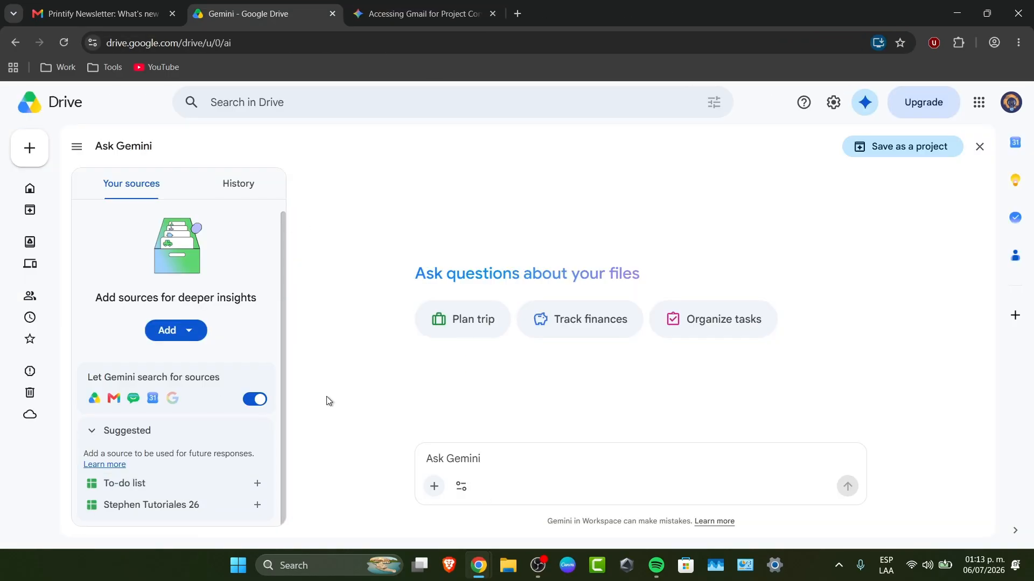
left_click(262, 483)
Ask Gemini: 'i needed to add 10 more subjects for my to do list as an example.'.
type("i")
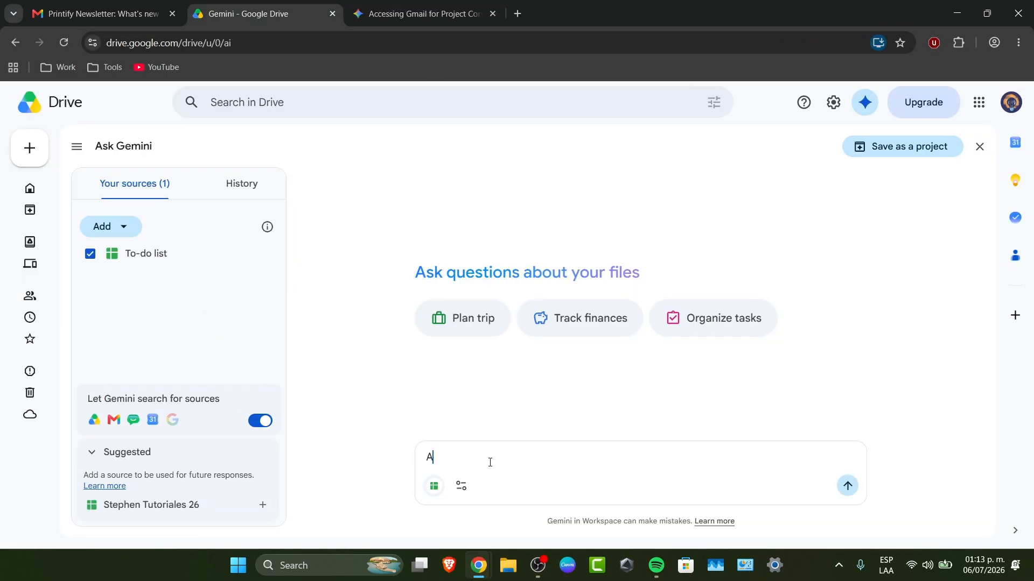
key("BackSpace")
type("i N")
key("BackSpace")
type("needed to add 10 more subjects")
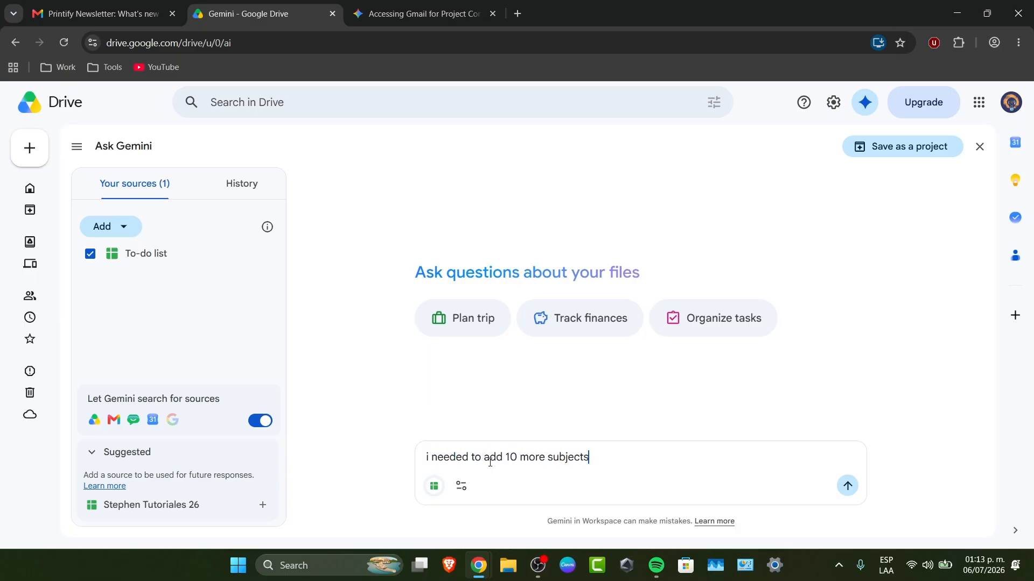
type(" for my to do list as an example.")
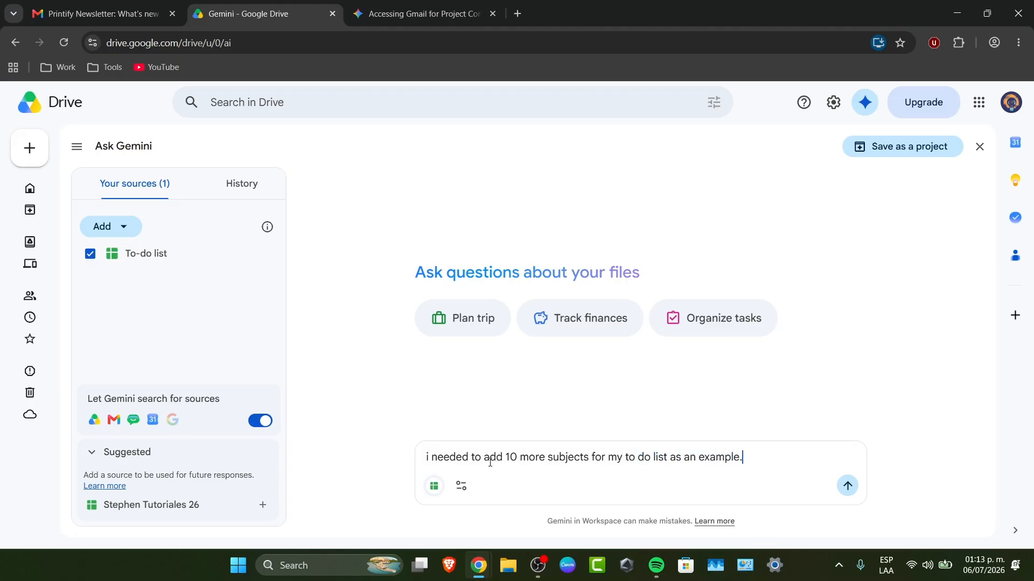
key("Return")
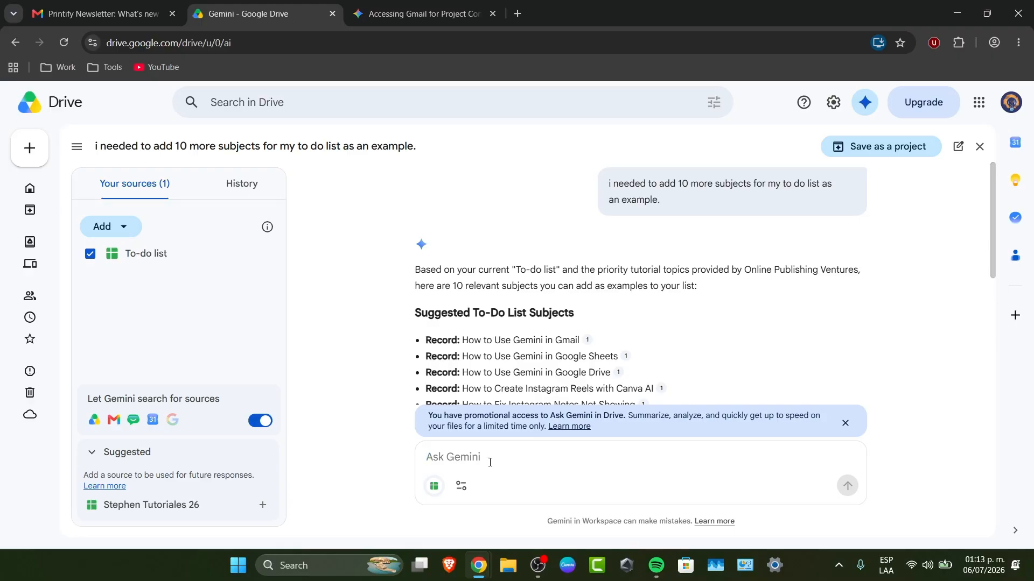
Read to the end of Gemini's answer, highlighting the Critical Insights and follow-up question text.
scroll(560, 340, "down", 5)
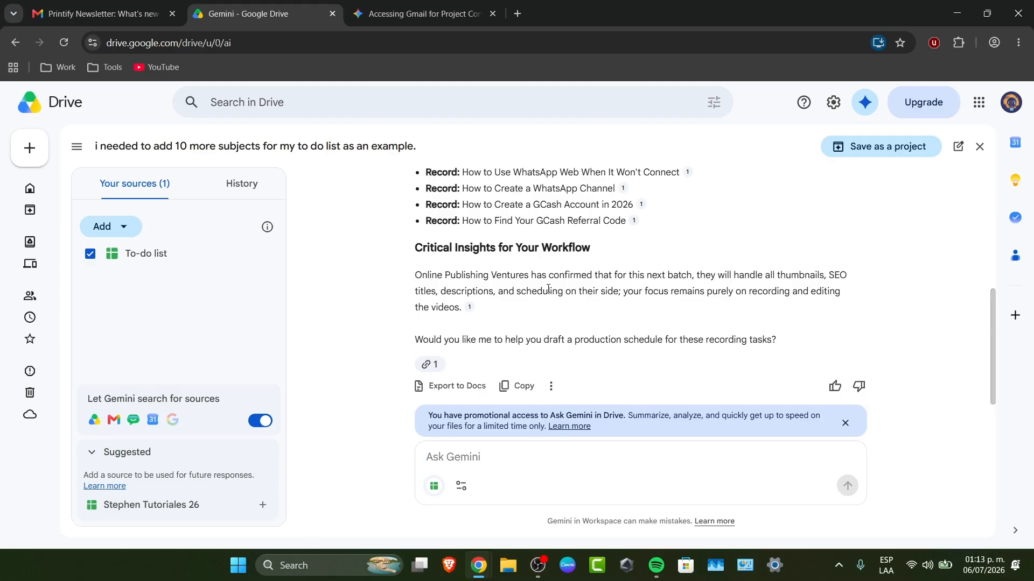
left_click_drag(595, 275, 468, 308)
left_click_drag(519, 340, 780, 350)
left_click(782, 351)
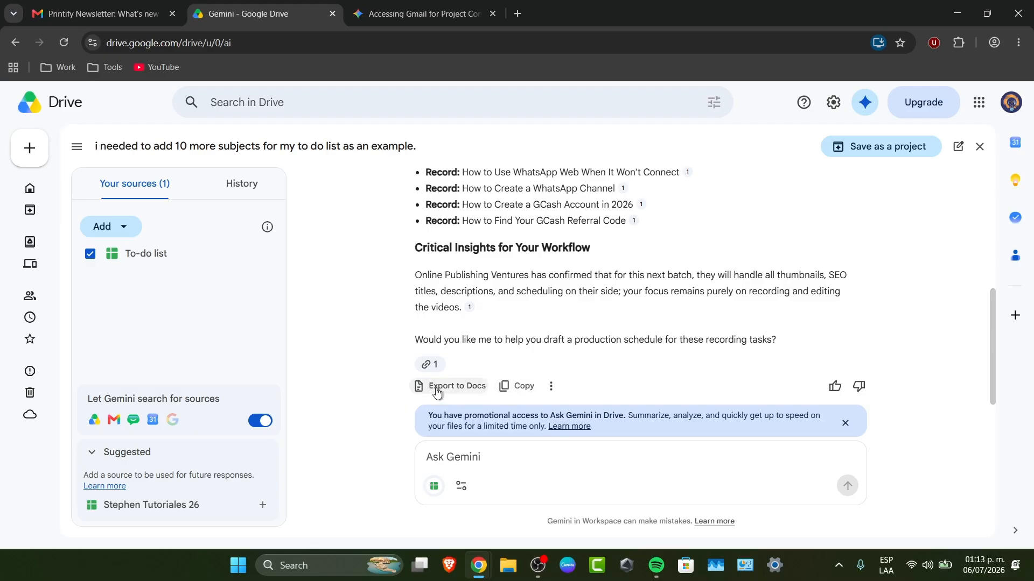
Check the History tab, go back to Your sources, and close Ask Gemini.
left_click(238, 189)
left_click(141, 195)
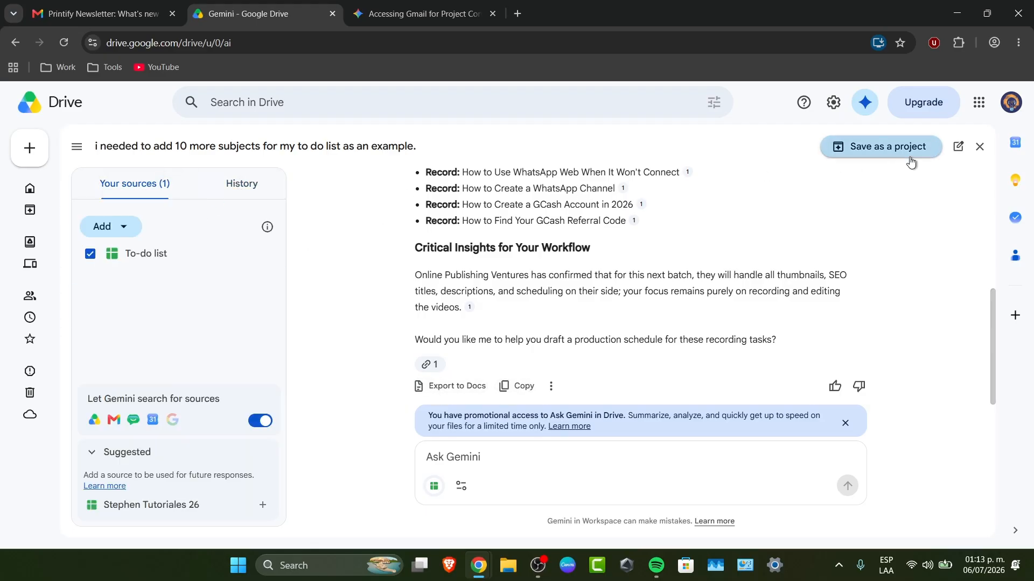
left_click(979, 147)
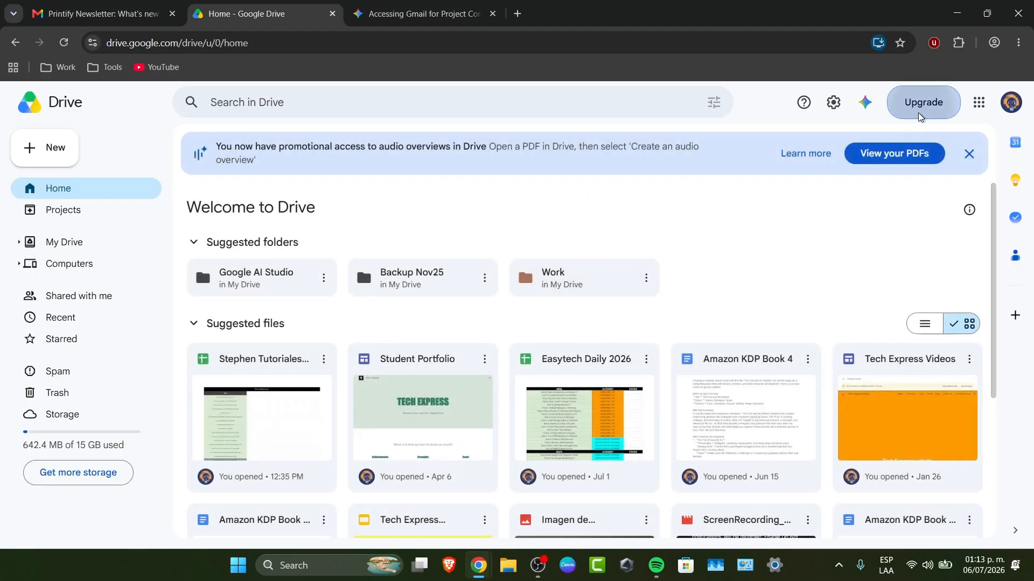
Open the storage upgrade plans, then return to Drive and reopen Ask Gemini.
left_click(920, 116)
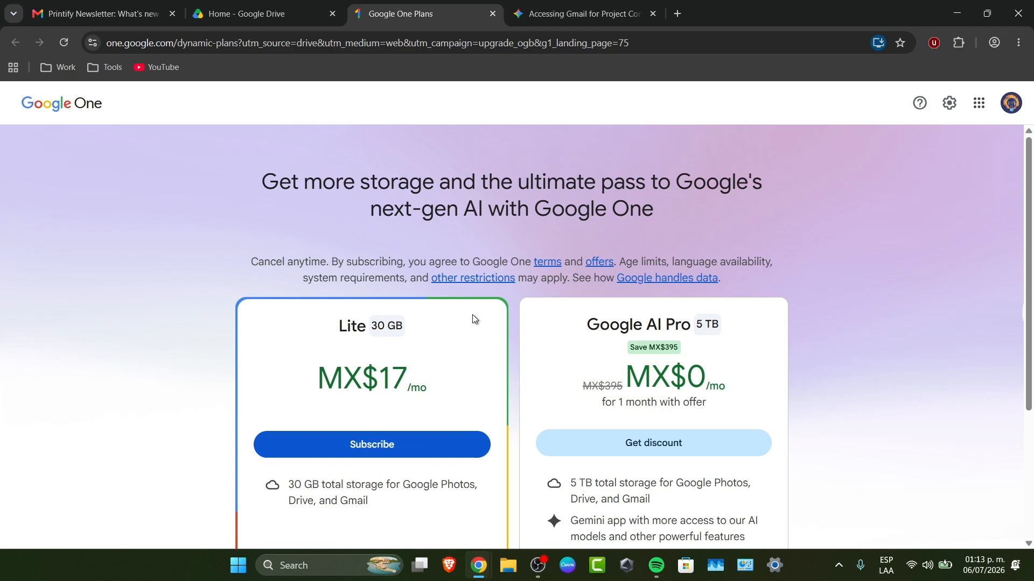
left_click(263, 13)
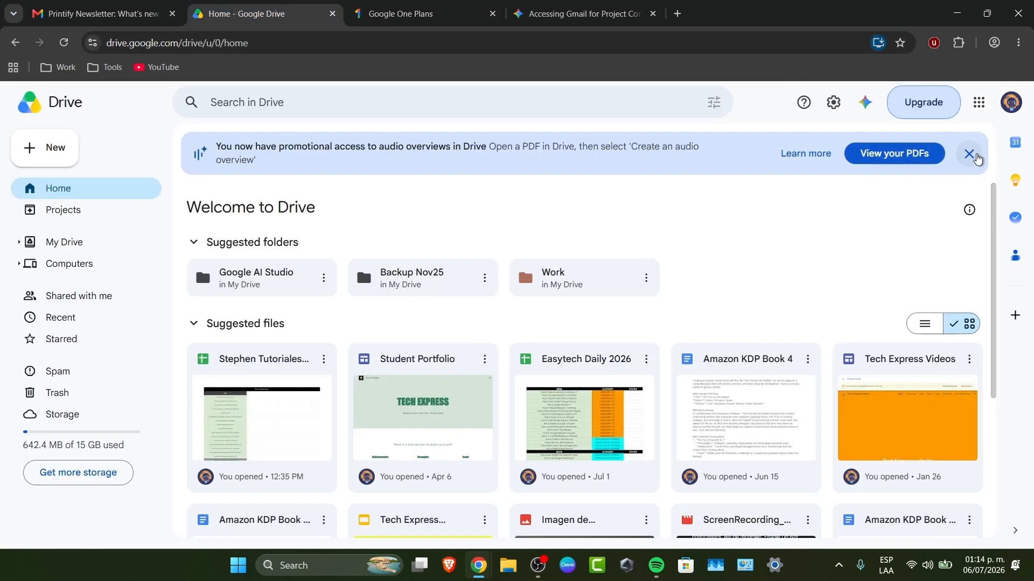
left_click(969, 154)
left_click(865, 102)
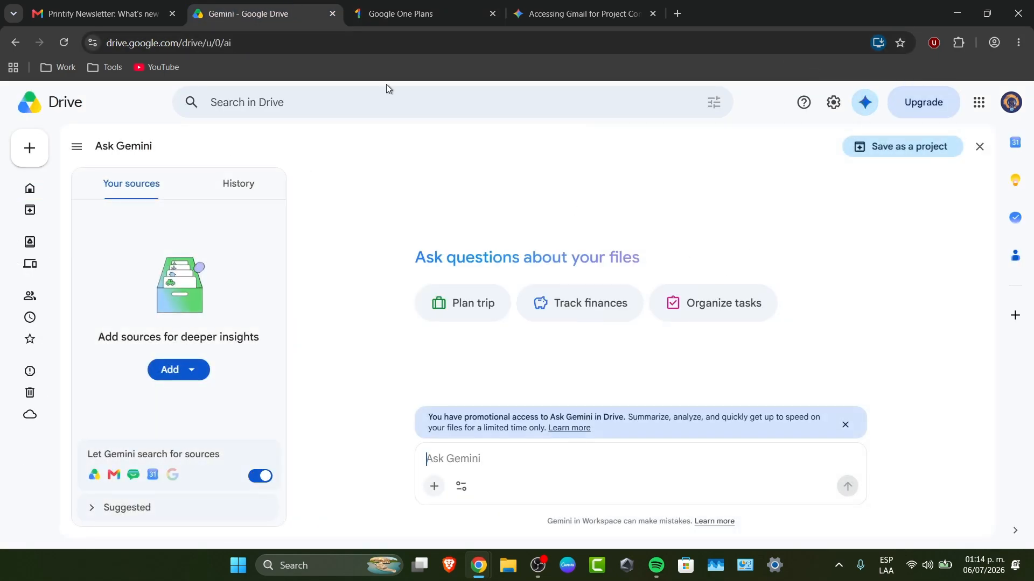
Compare the Lite 30 GB and Google AI Pro 5 TB plans, then return to Ask Gemini.
left_click(430, 6)
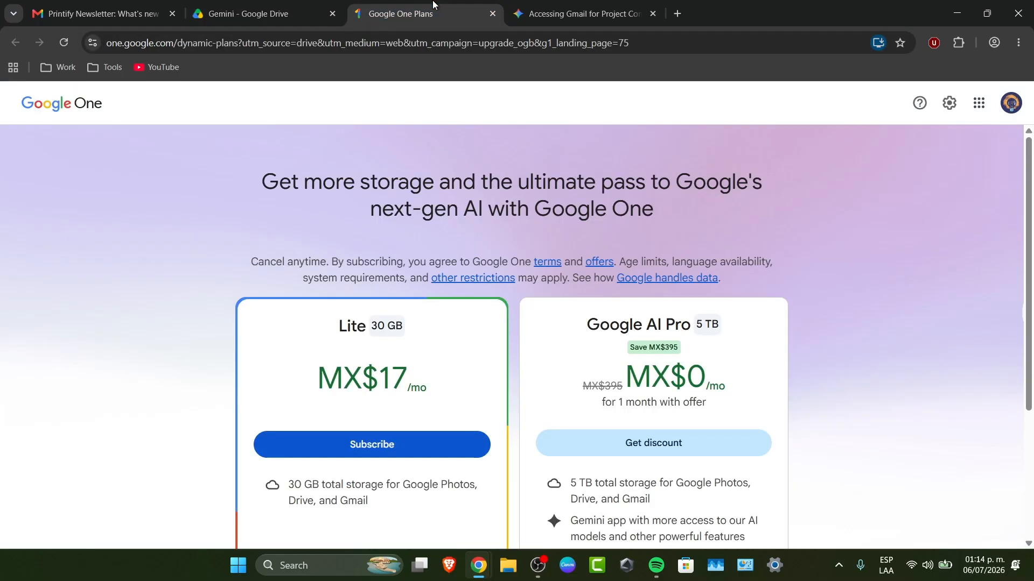
scroll(383, 347, "down", 1)
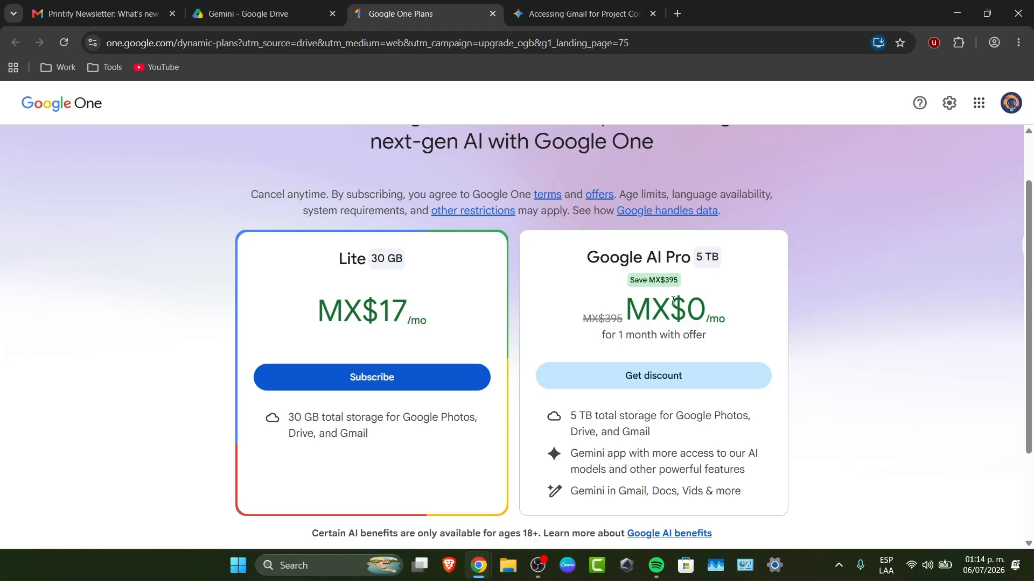
left_click(264, 13)
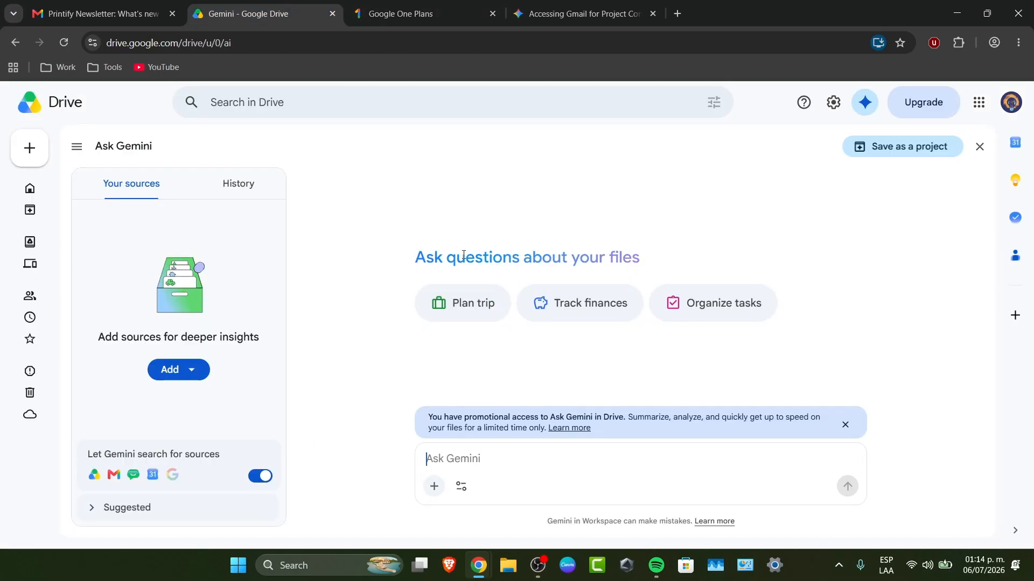
Use the Plan trip suggestion to get a SXSW 2026 travel plan and read through it.
left_click(473, 311)
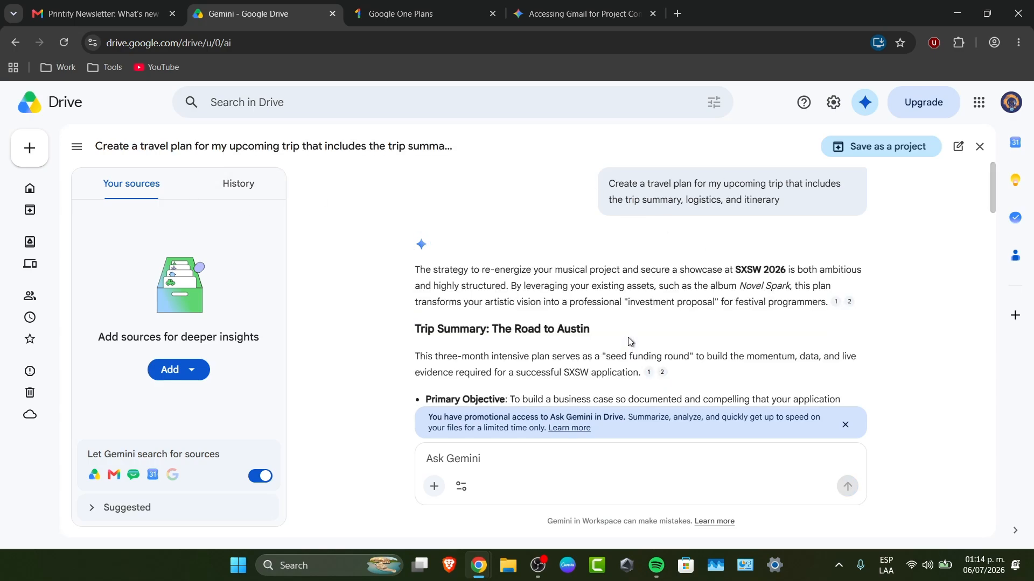
scroll(630, 349, "down", 15)
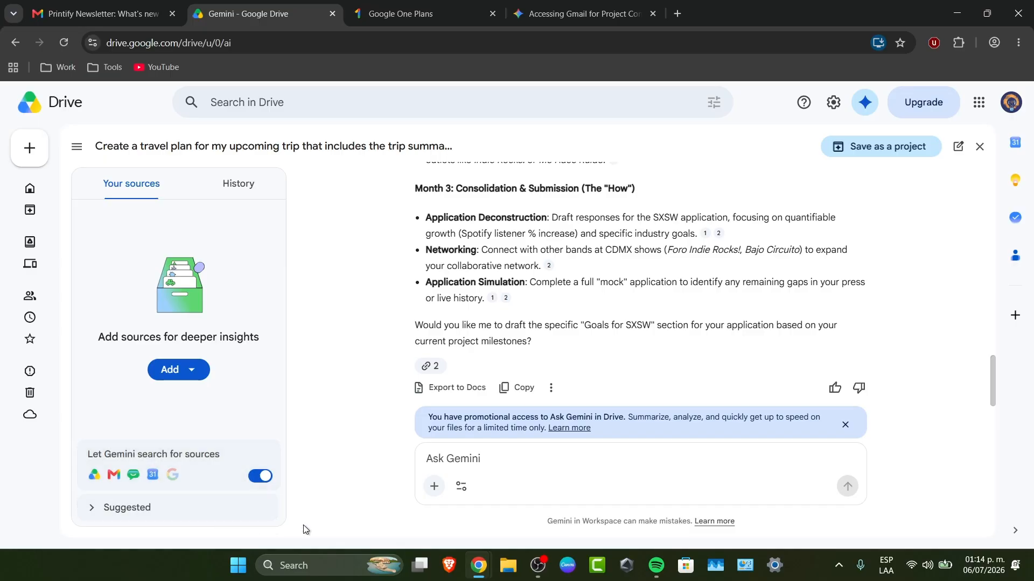
Ask Gemini to send this plan to the contact's e-mail address.
left_click(496, 456)
type("send this to this ")
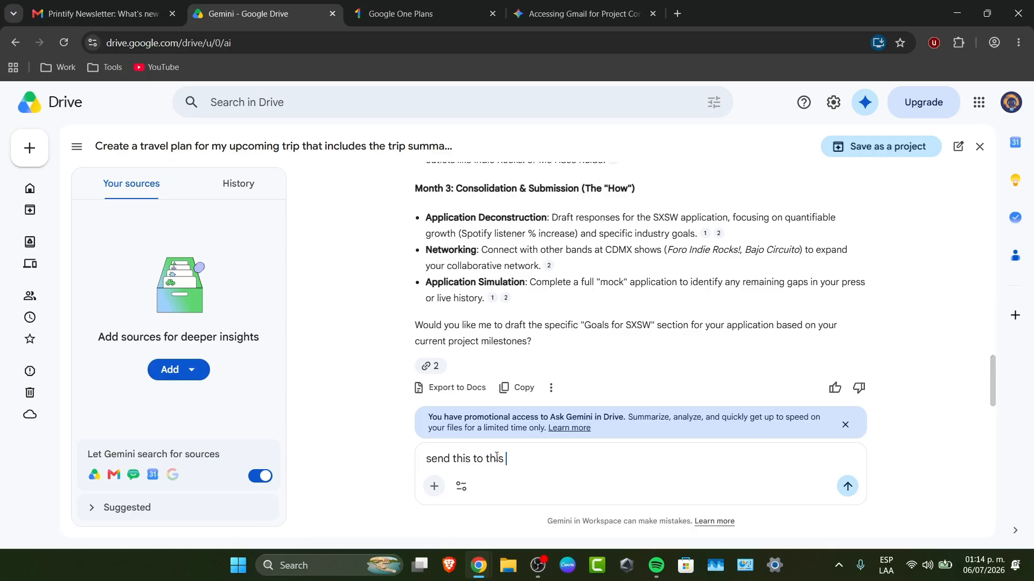
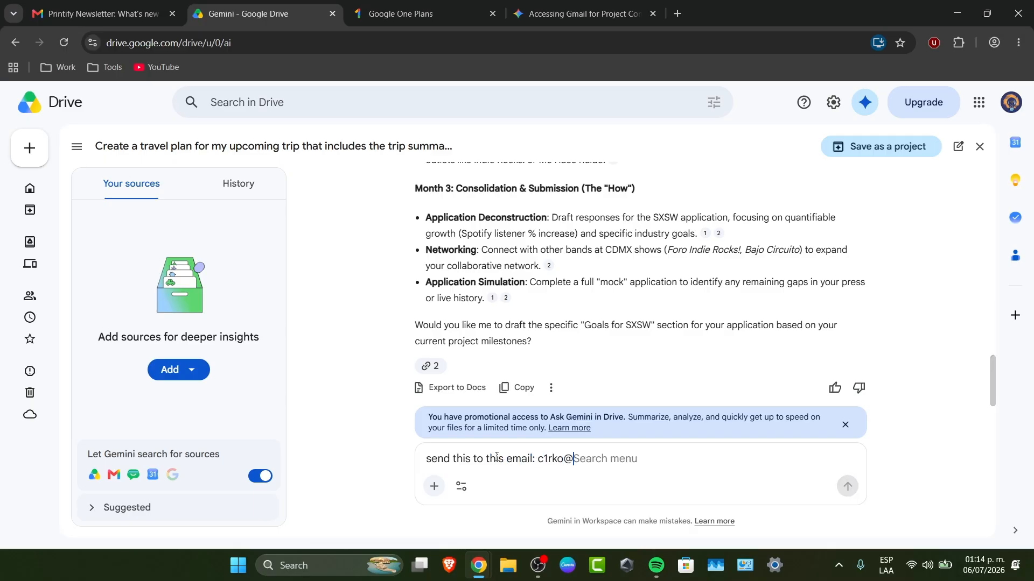
key("Return")
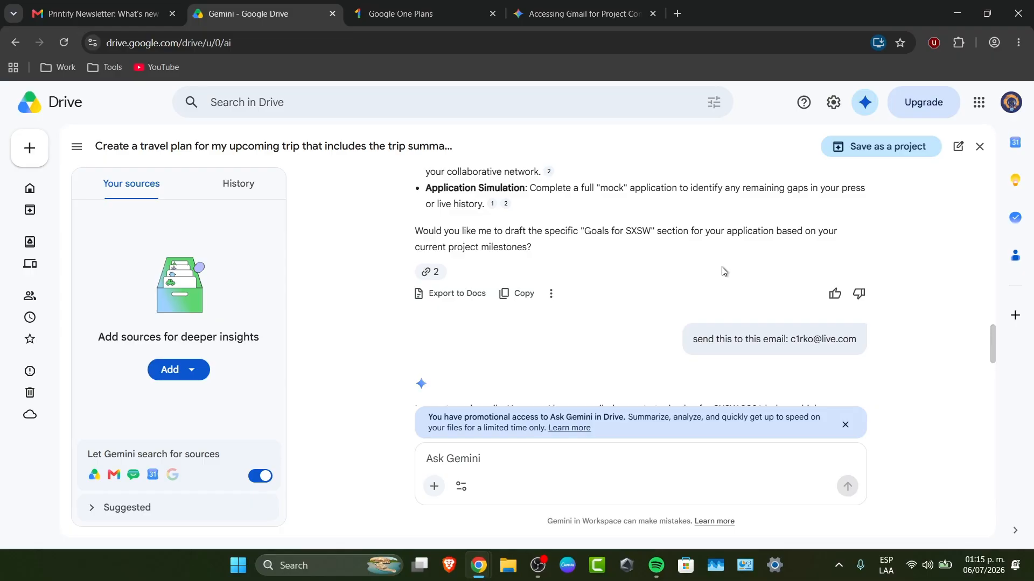
scroll(700, 323, "down", 3)
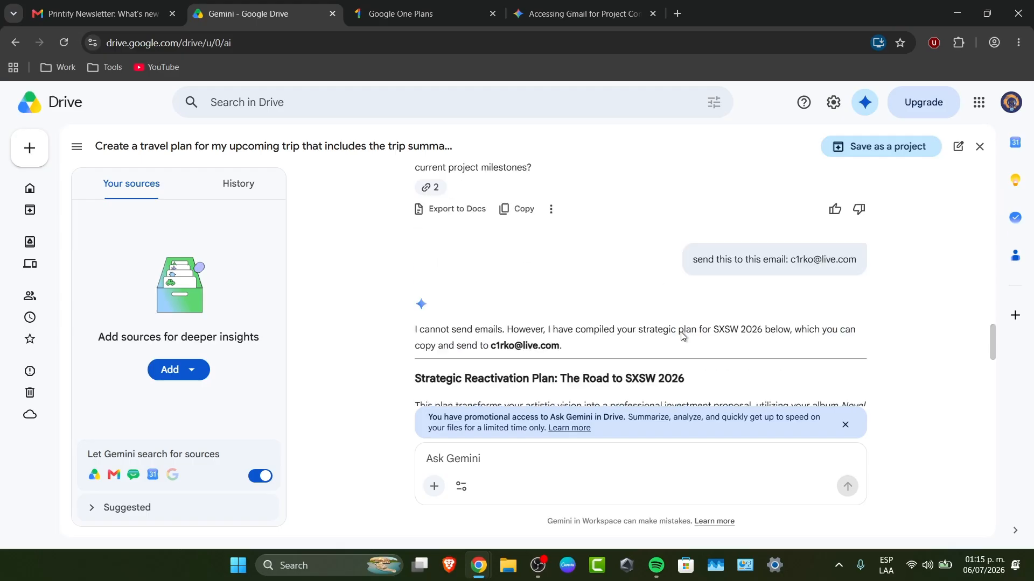
scroll(695, 335, "down", 2)
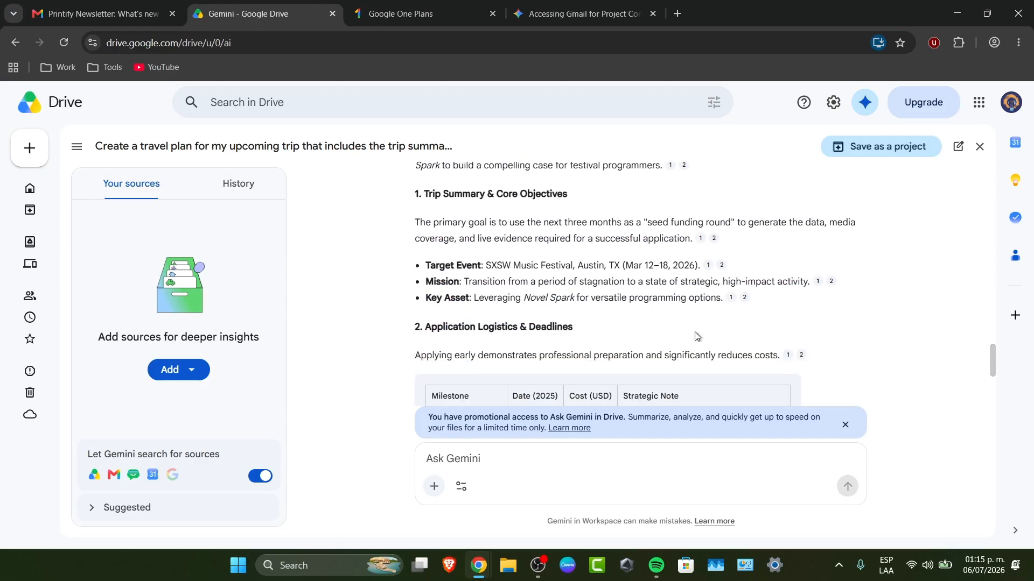
scroll(753, 345, "down", 1)
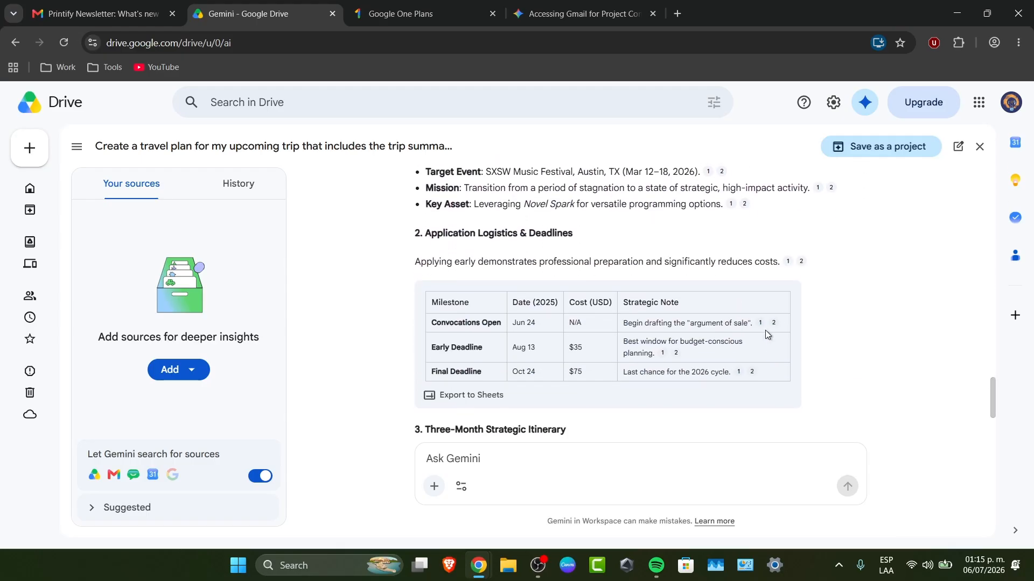
scroll(526, 205, "up", 4)
left_click_drag(492, 214, 549, 211)
left_click(650, 218)
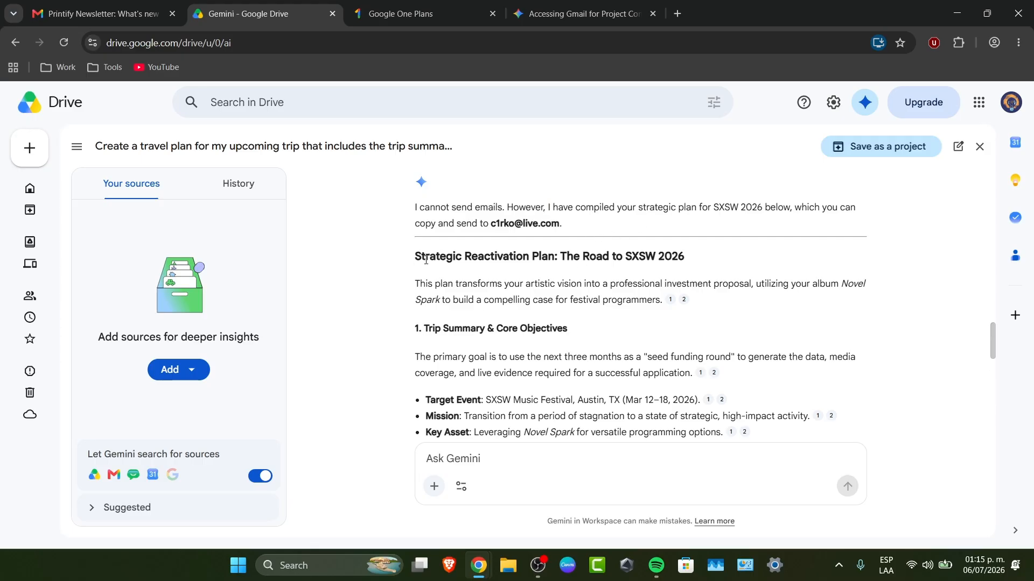
scroll(515, 293, "down", 7)
scroll(513, 291, "down", 5)
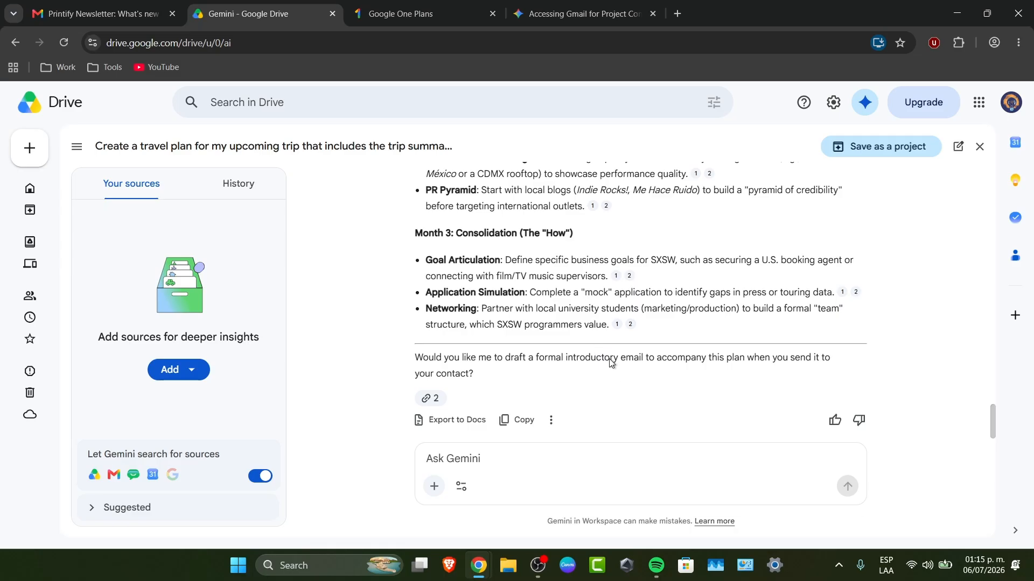
left_click_drag(474, 374, 470, 171)
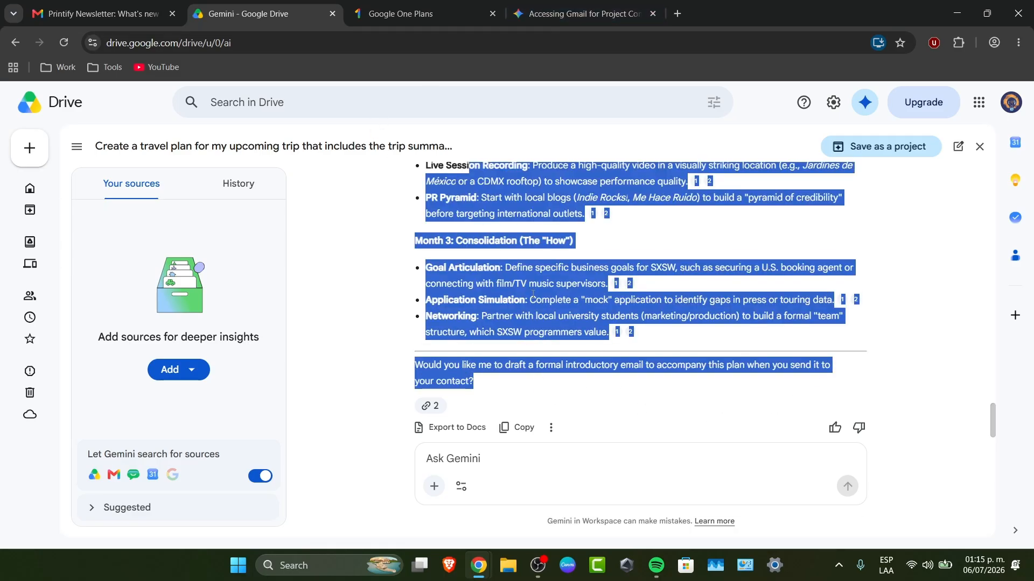
left_click_drag(671, 366, 845, 377)
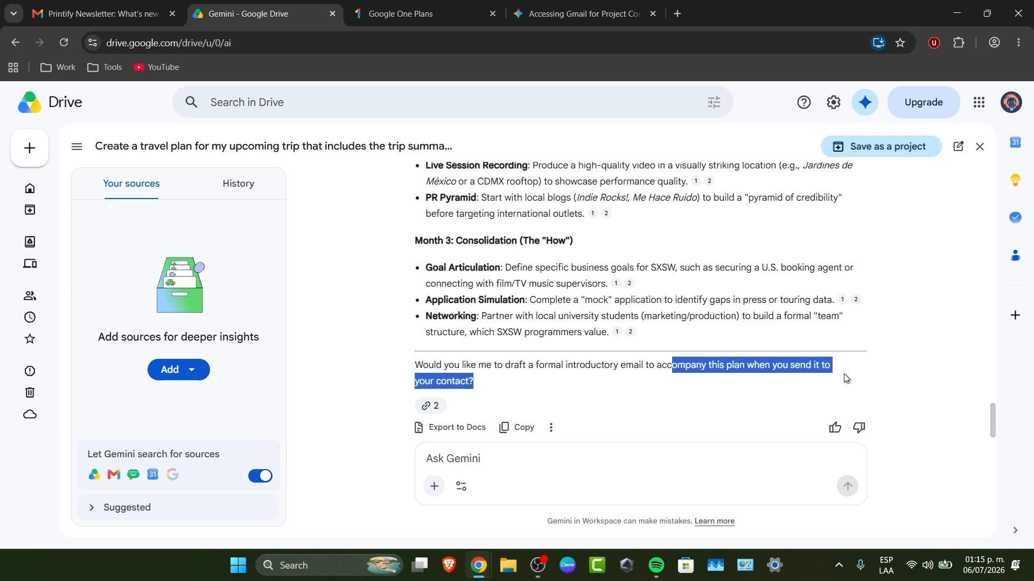
left_click(512, 468)
key("BackSpace")
key("BackSpace")
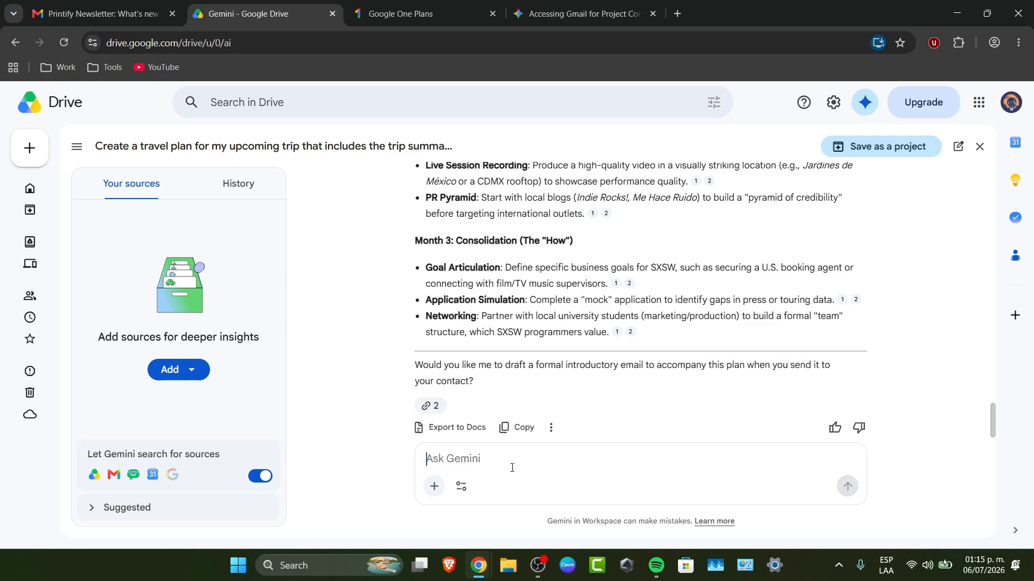
Reply 'yes' so Gemini drafts the introductory email, then read through the draft.
type("yes")
key("Return")
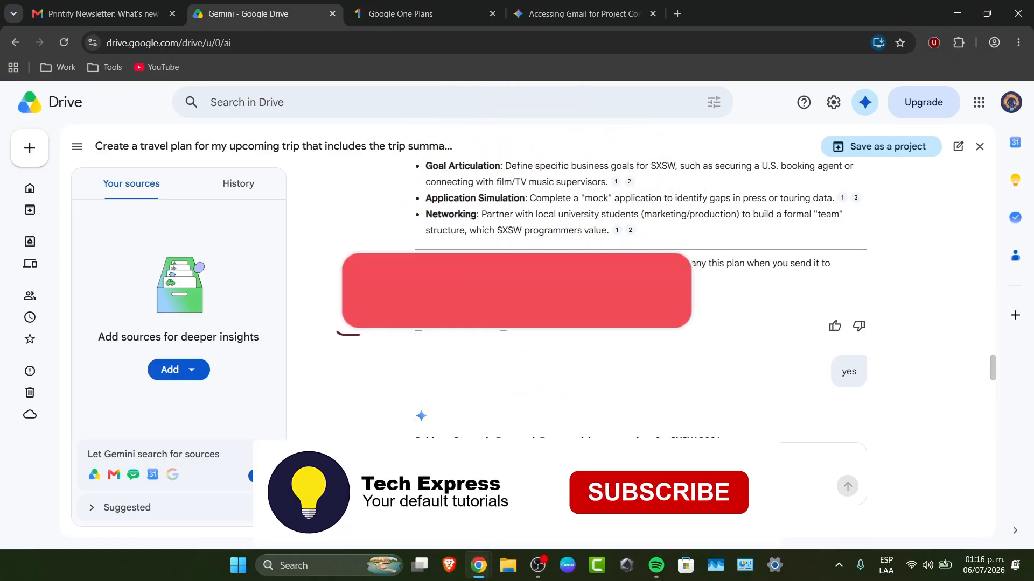
scroll(637, 361, "down", 12)
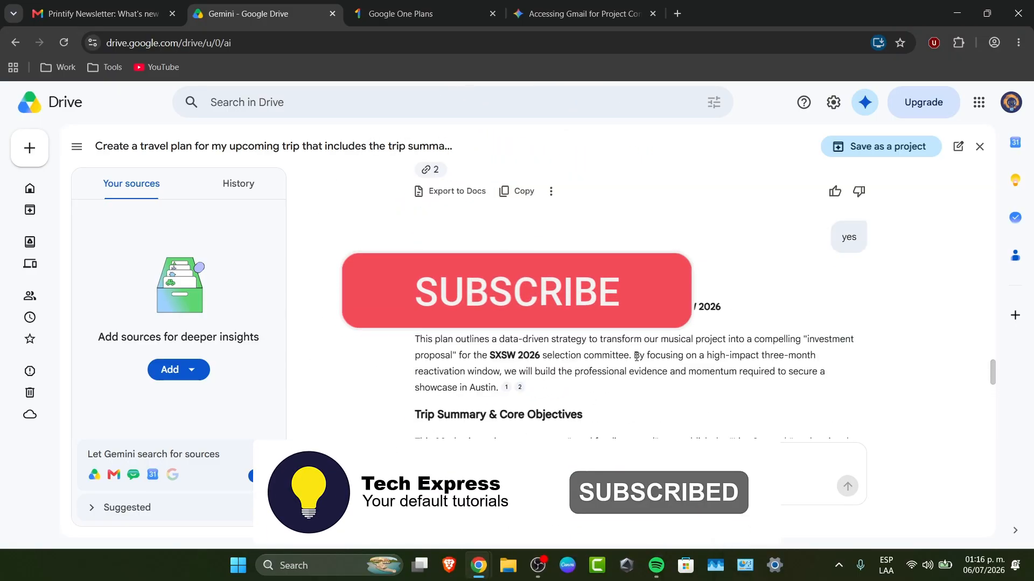
scroll(637, 361, "down", 2)
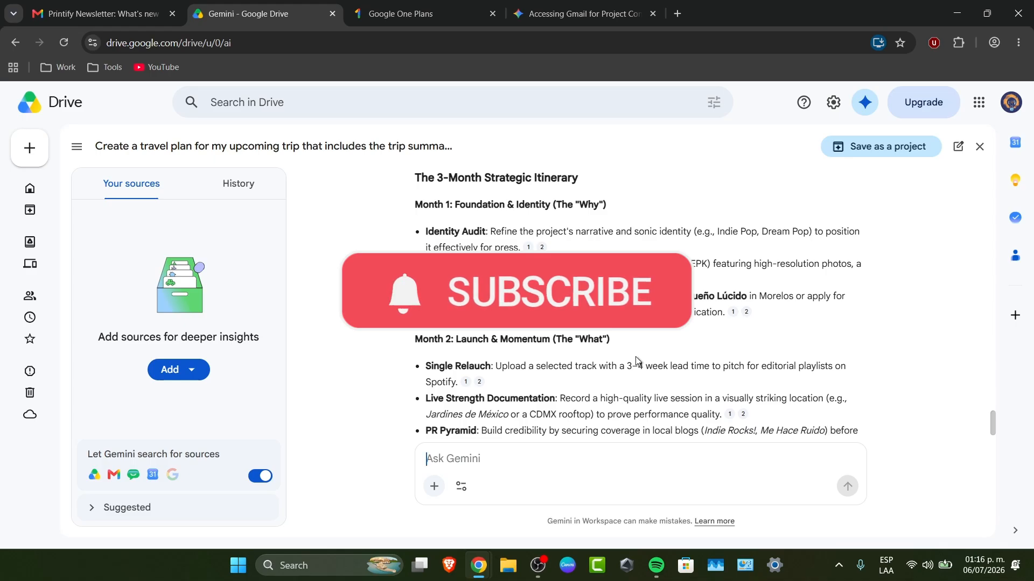